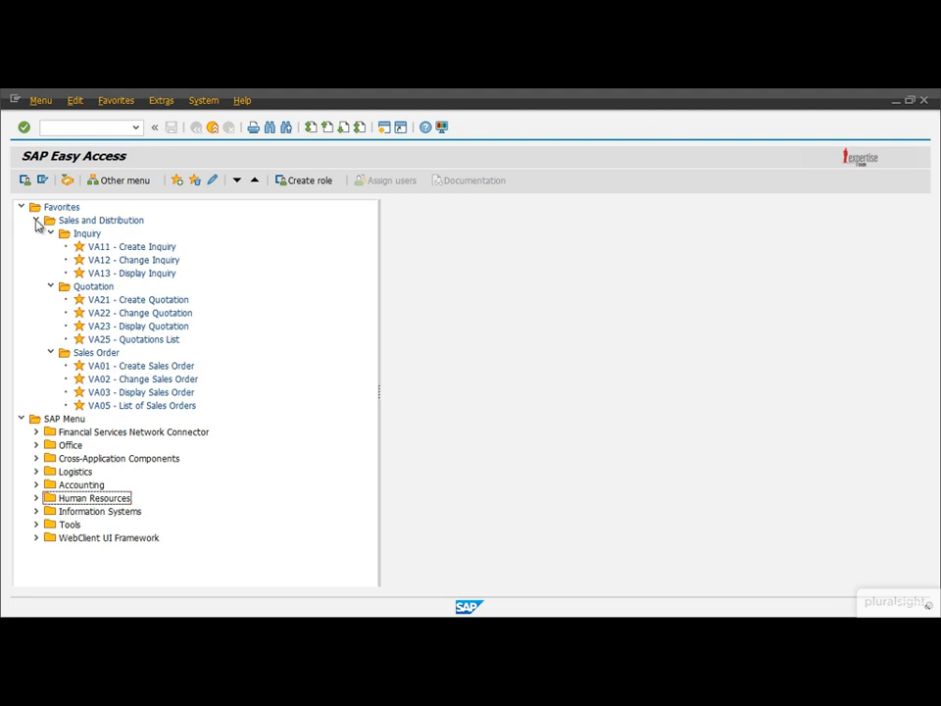
# Collapse the Sales and Distribution favorites folder and create a new folder named Finance under Favorites
pyautogui.click(34, 220)
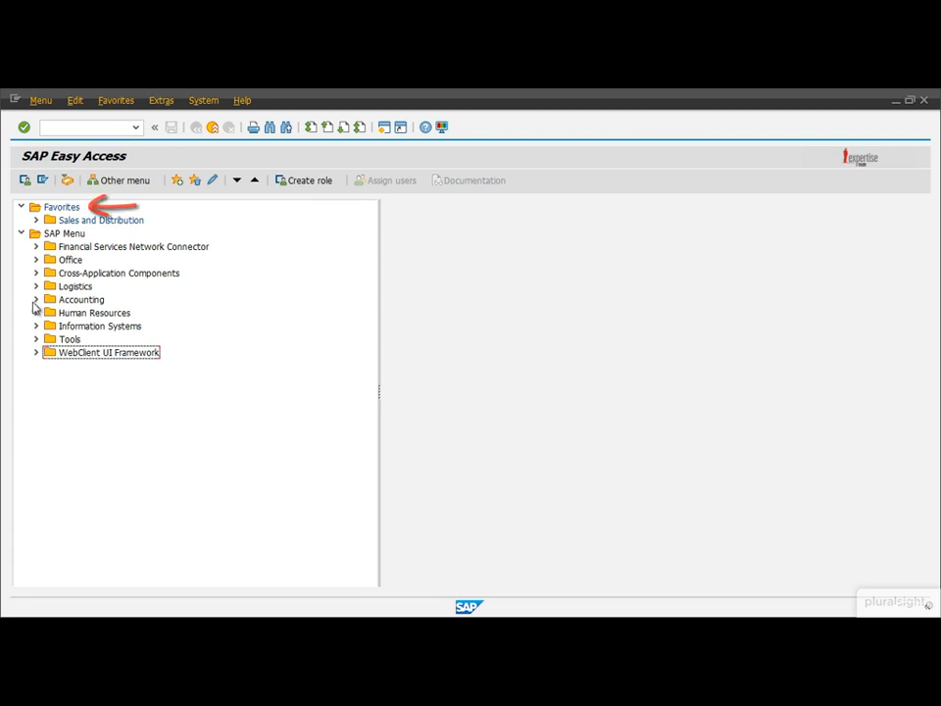
pyautogui.rightClick(32, 209)
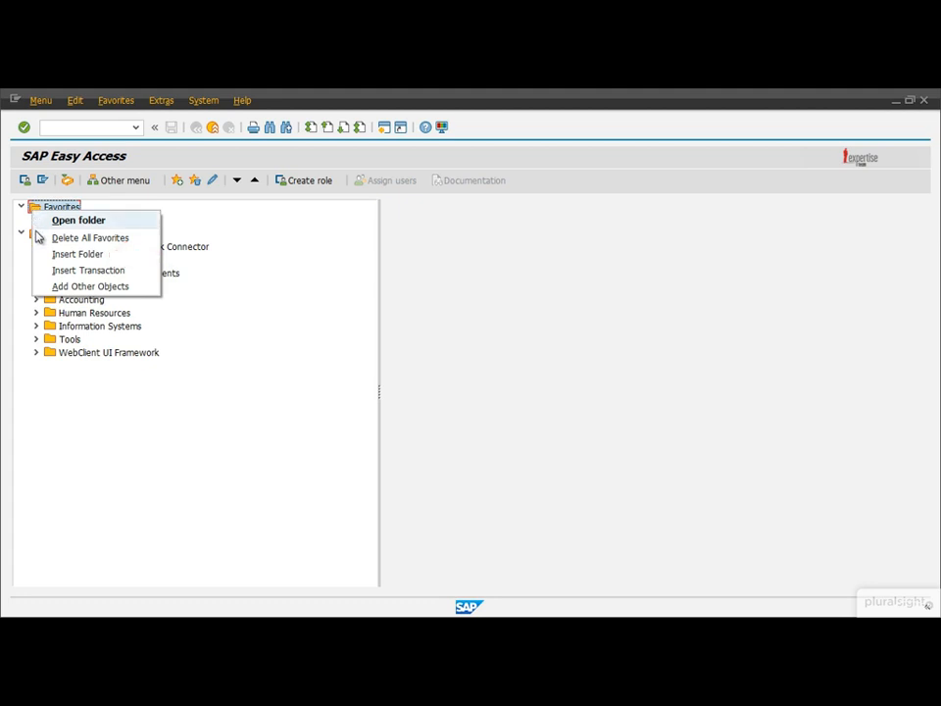
pyautogui.click(43, 255)
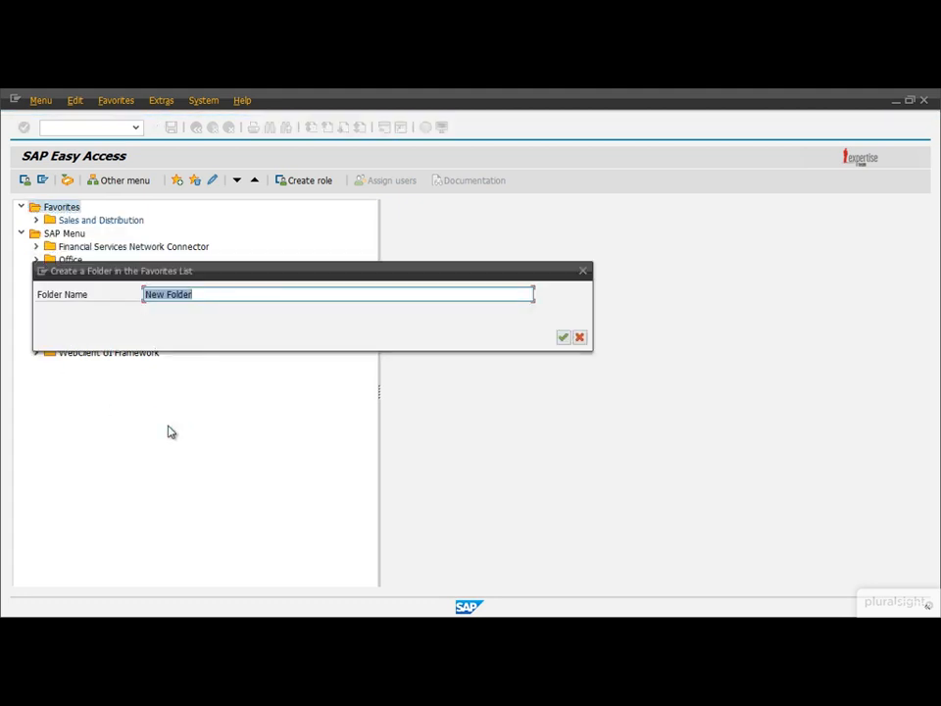
pyautogui.write('Finance')
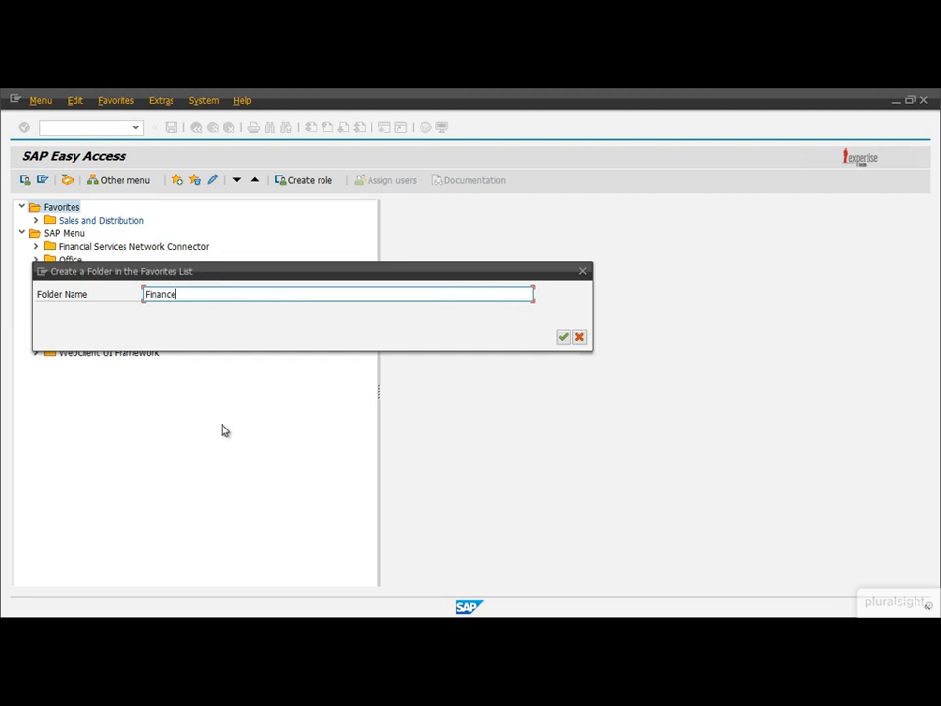
pyautogui.click(564, 337)
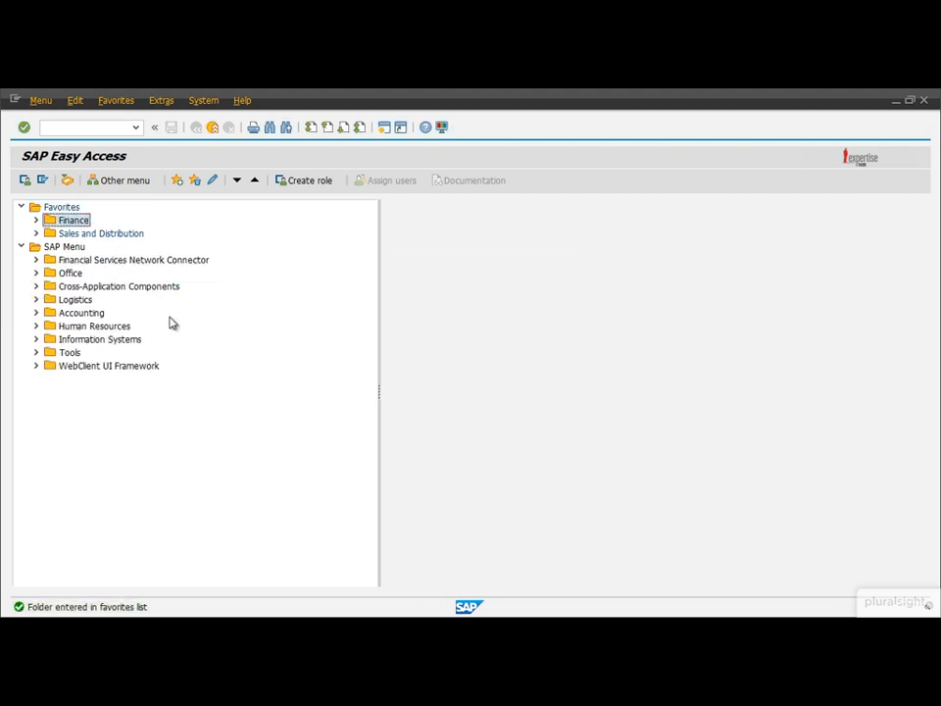
# Create another folder named Daily tasks directly under Favorites
pyautogui.rightClick(51, 207)
pyautogui.click(83, 250)
pyautogui.write('Daily tasks')
pyautogui.press('Return')
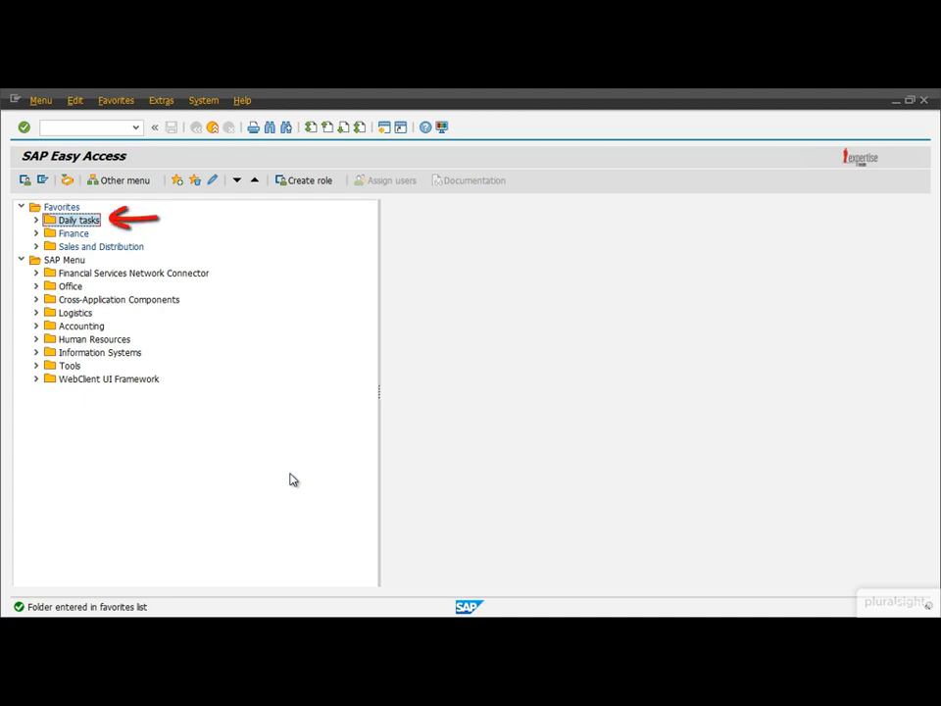
# Insert transaction VA25 into the Daily tasks favorites folder
pyautogui.rightClick(54, 224)
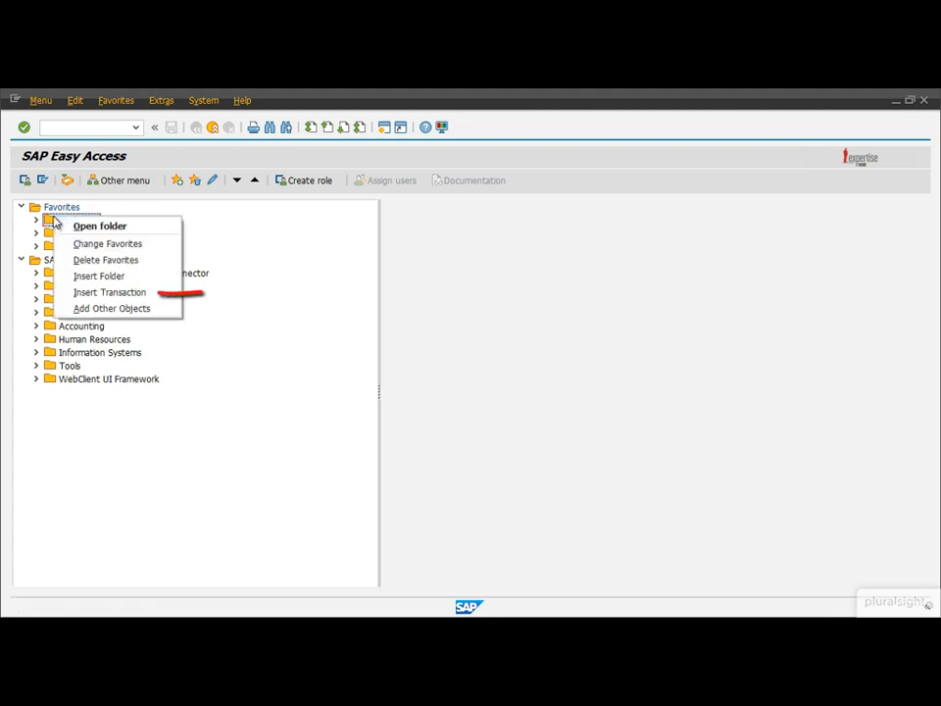
pyautogui.click(65, 292)
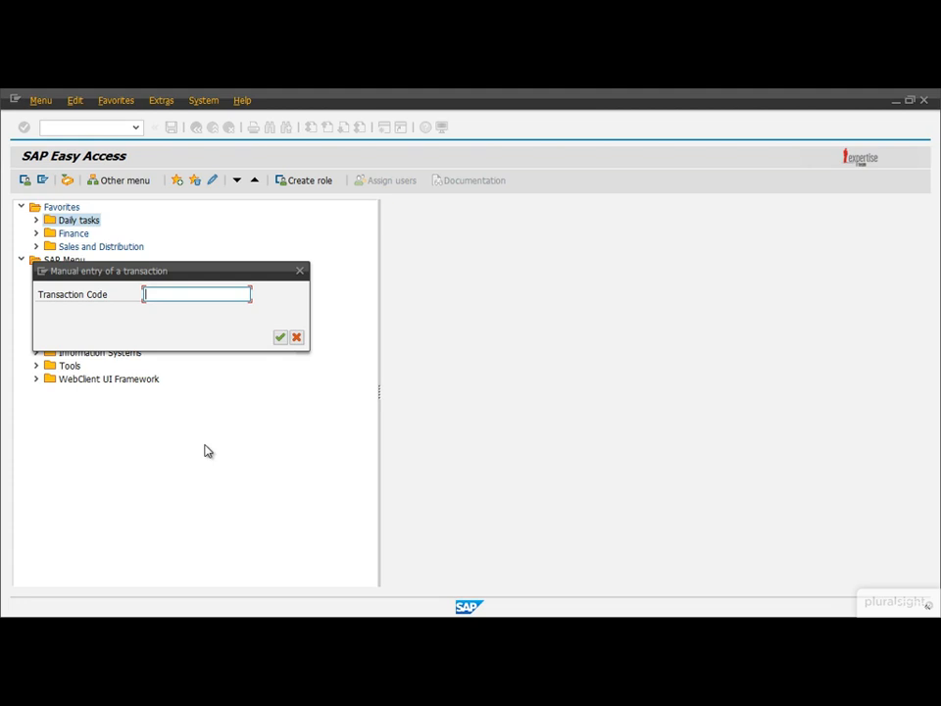
pyautogui.write('VA25')
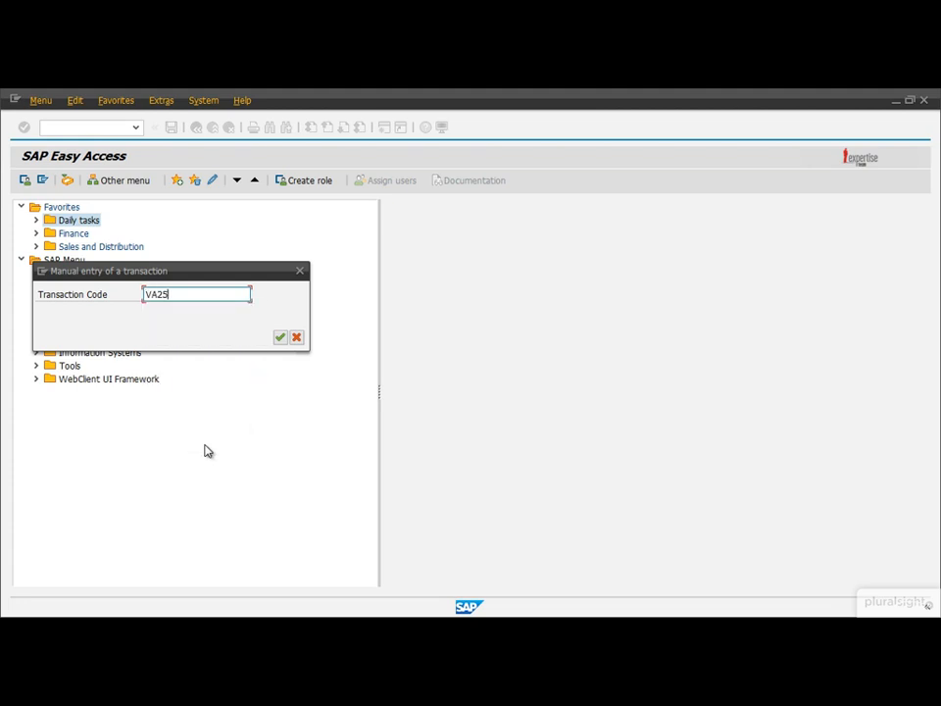
pyautogui.click(278, 338)
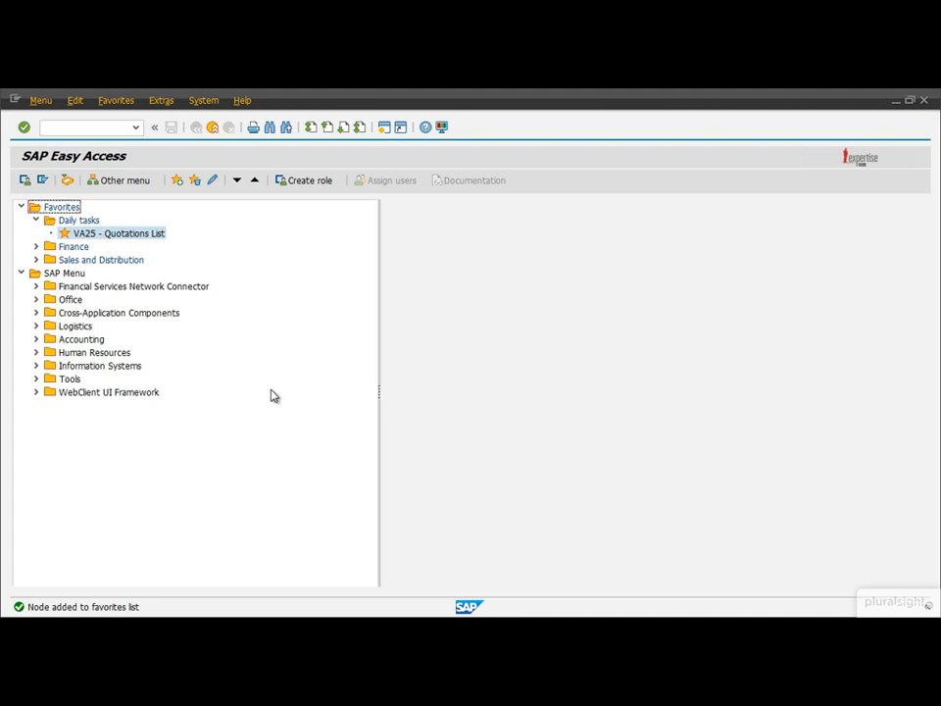
pyautogui.rightClick(51, 225)
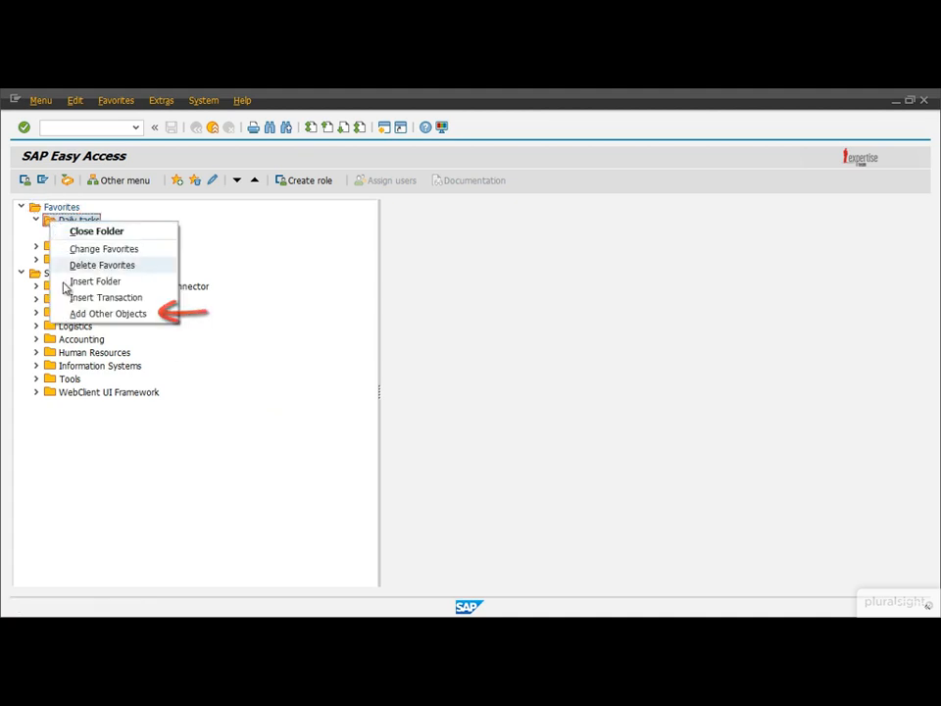
pyautogui.click(65, 312)
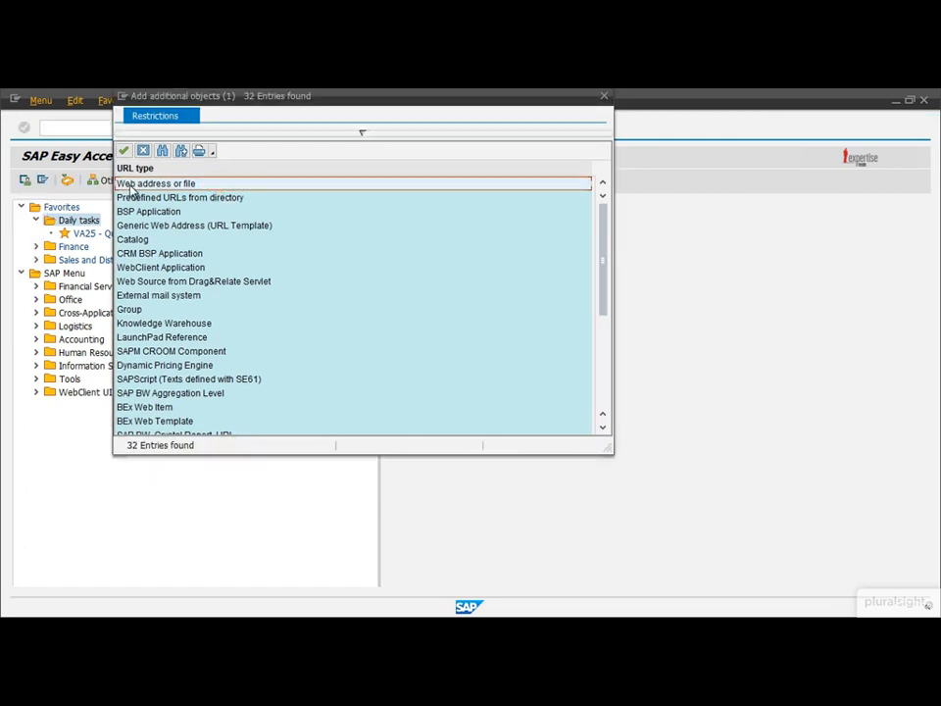
pyautogui.doubleClick(129, 187)
pyautogui.write('Daily E')
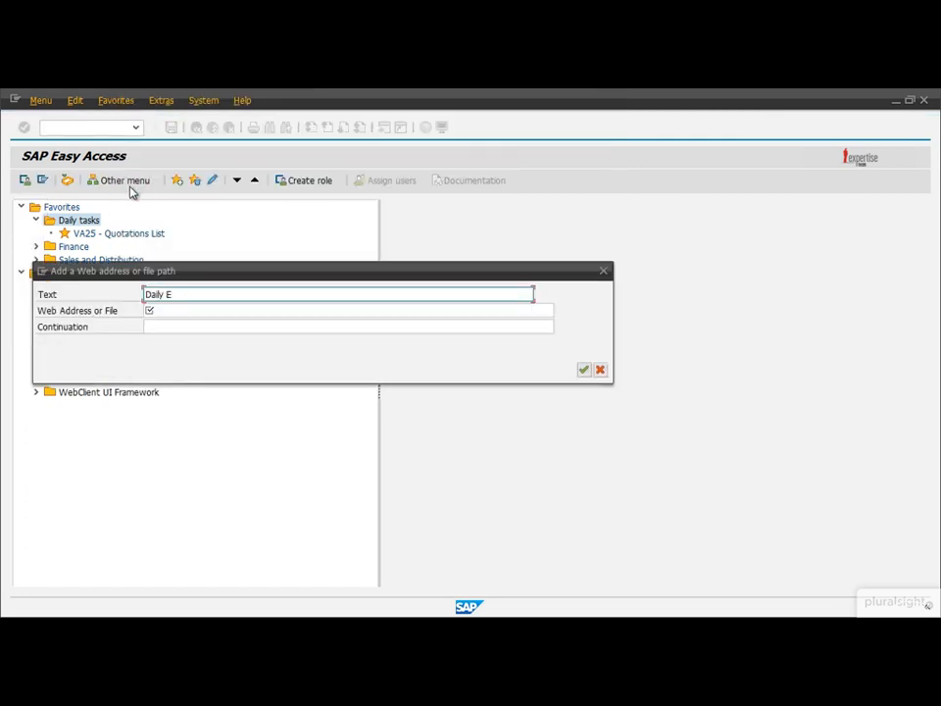
pyautogui.write('xchange Rates')
pyautogui.press('Tab')
pyautogui.write('www.xe.com')
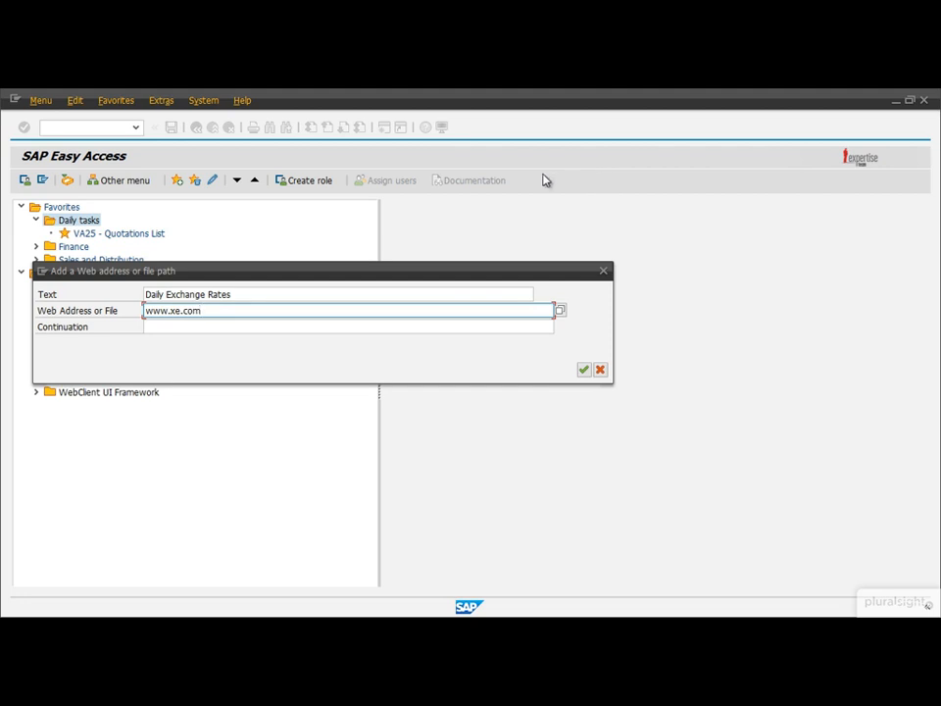
pyautogui.click(585, 370)
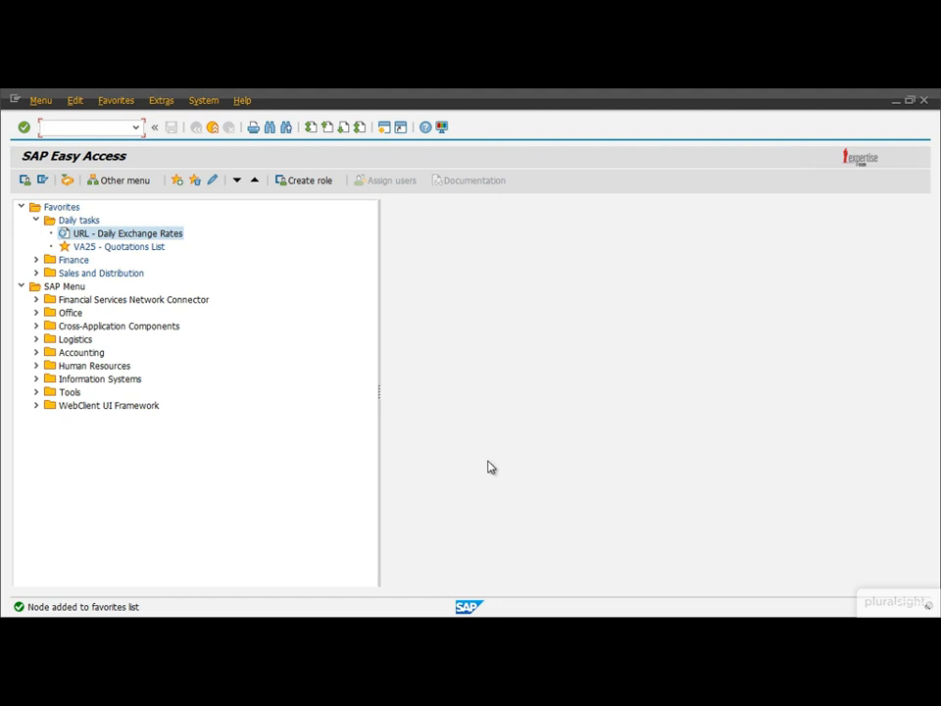
# Add VA06 - Sales Order Monitor to the favorites from Logistics > Sales and Distribution > Sales > Information System > Orders in the SAP Menu
pyautogui.click(37, 339)
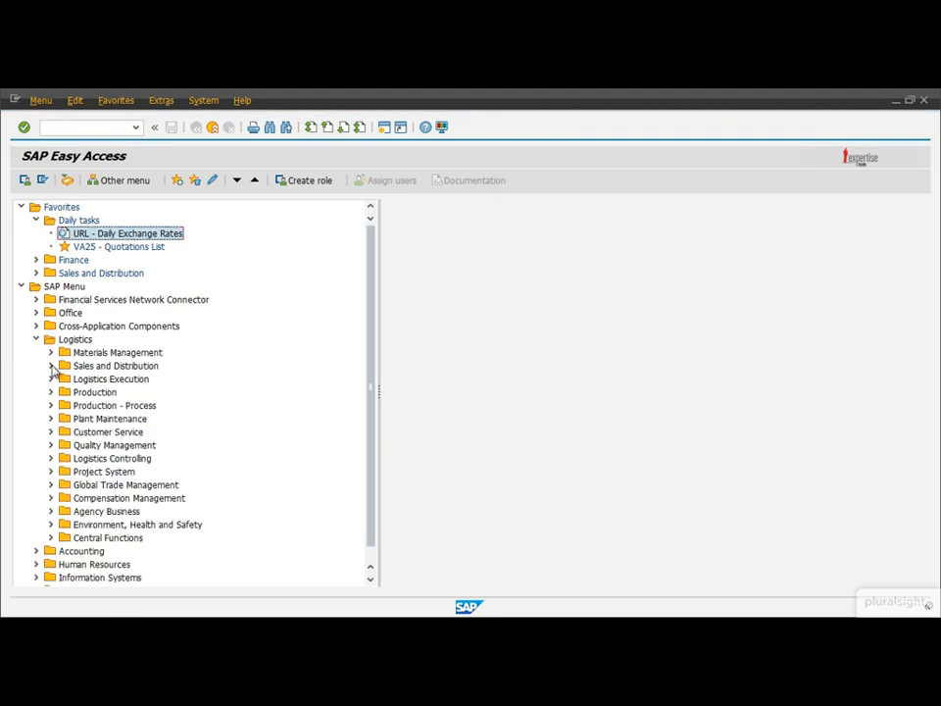
pyautogui.click(51, 365)
pyautogui.click(65, 419)
pyautogui.click(80, 550)
pyautogui.moveTo(367, 351); pyautogui.dragTo(367, 424)
pyautogui.click(95, 418)
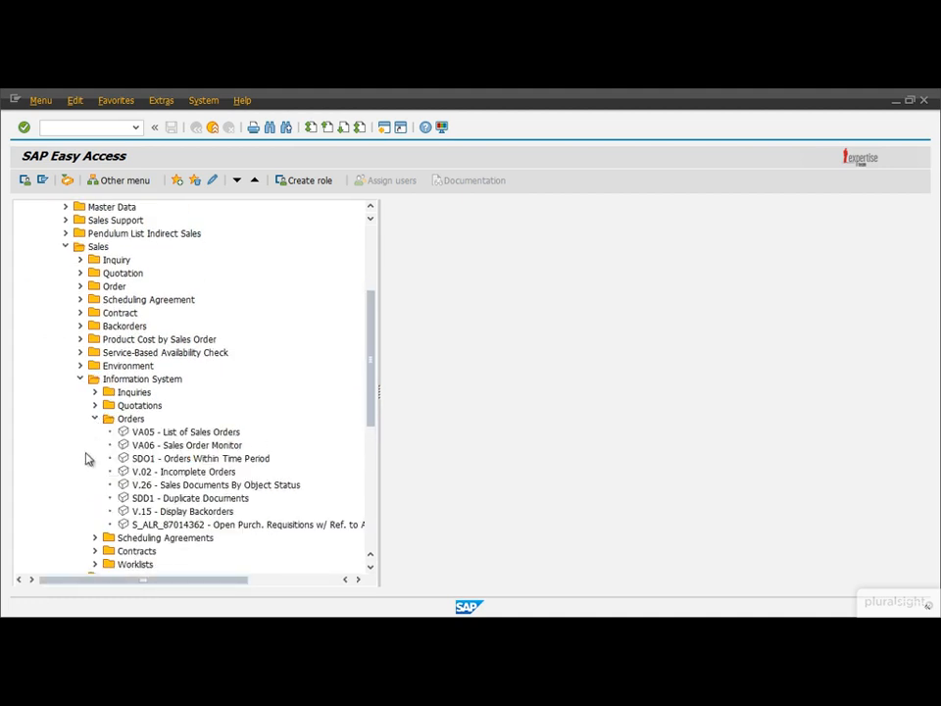
pyautogui.click(153, 448)
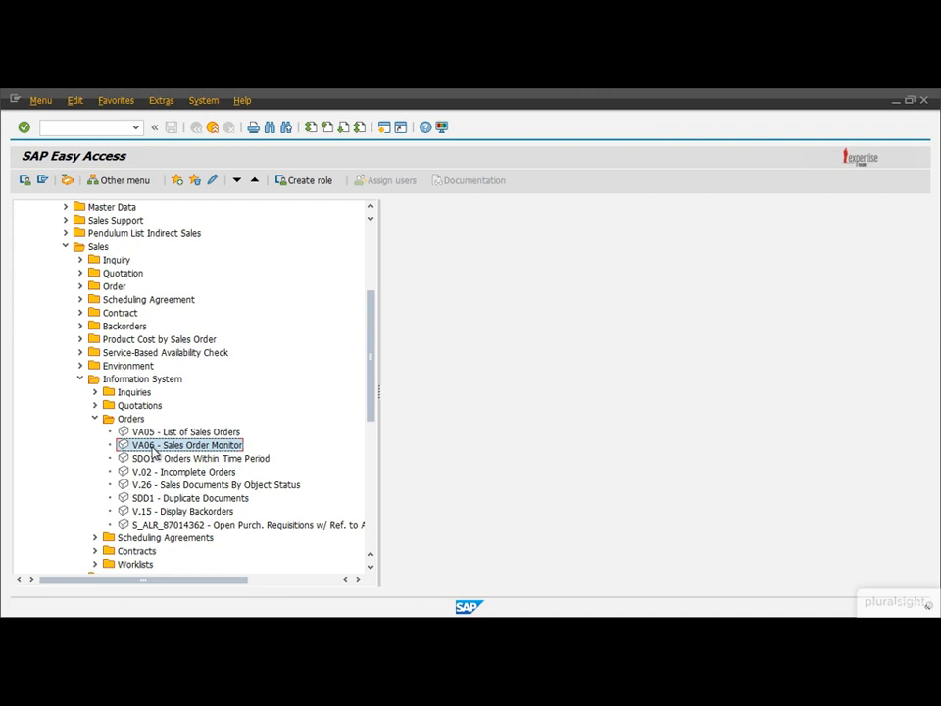
pyautogui.rightClick(153, 449)
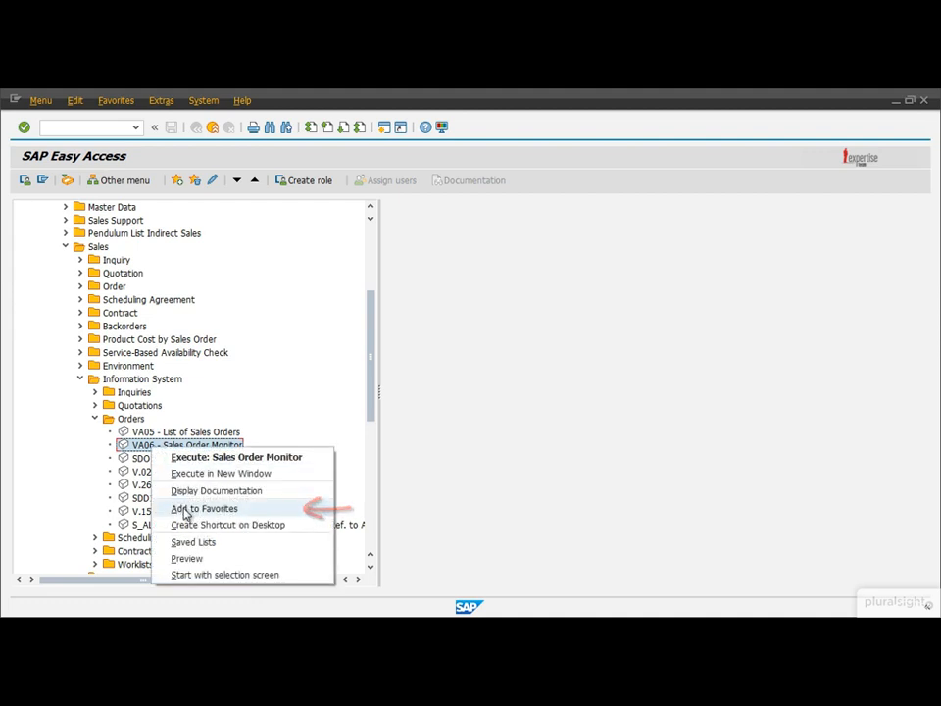
pyautogui.click(186, 510)
pyautogui.moveTo(370, 382); pyautogui.dragTo(359, 326)
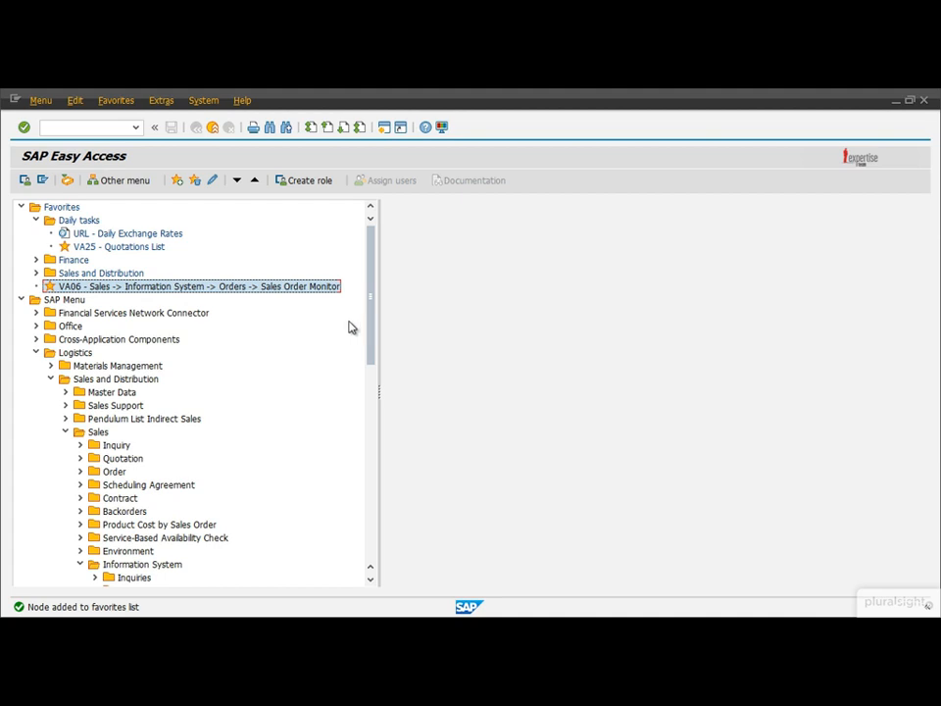
# Shorten the text of the VA06 favorite to Sales Order Monitor
pyautogui.rightClick(47, 287)
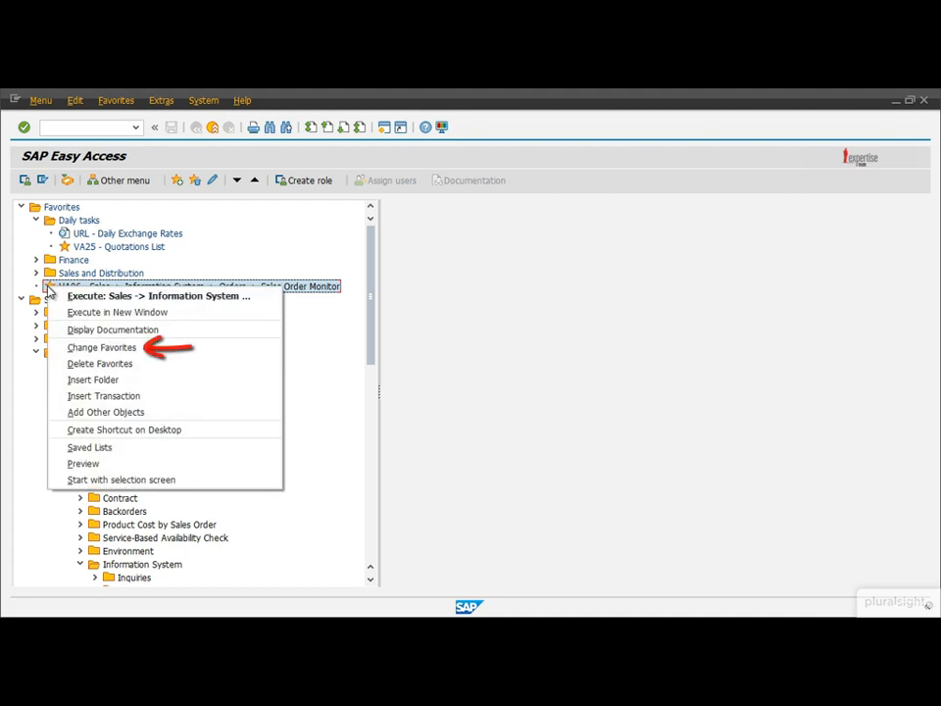
pyautogui.click(66, 347)
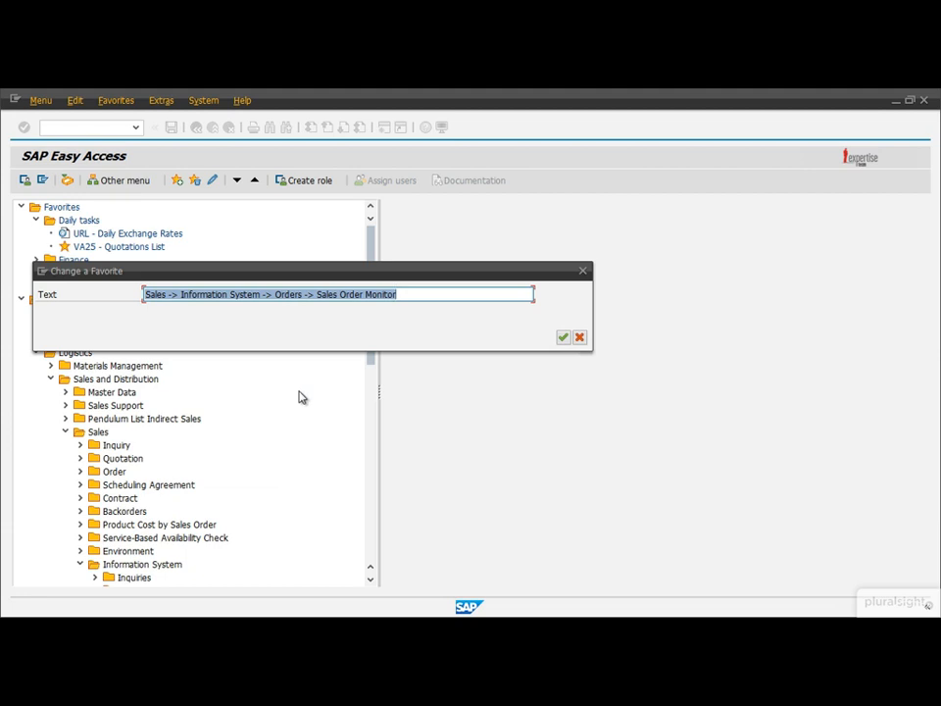
pyautogui.moveTo(316, 294); pyautogui.dragTo(63, 284)
pyautogui.press('Delete')
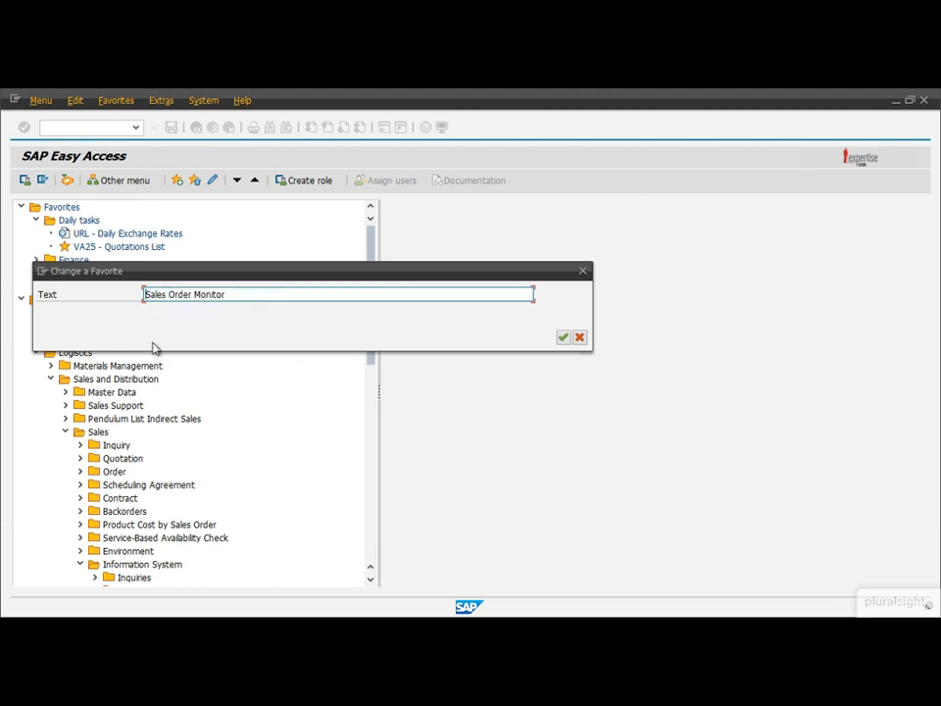
pyautogui.click(563, 339)
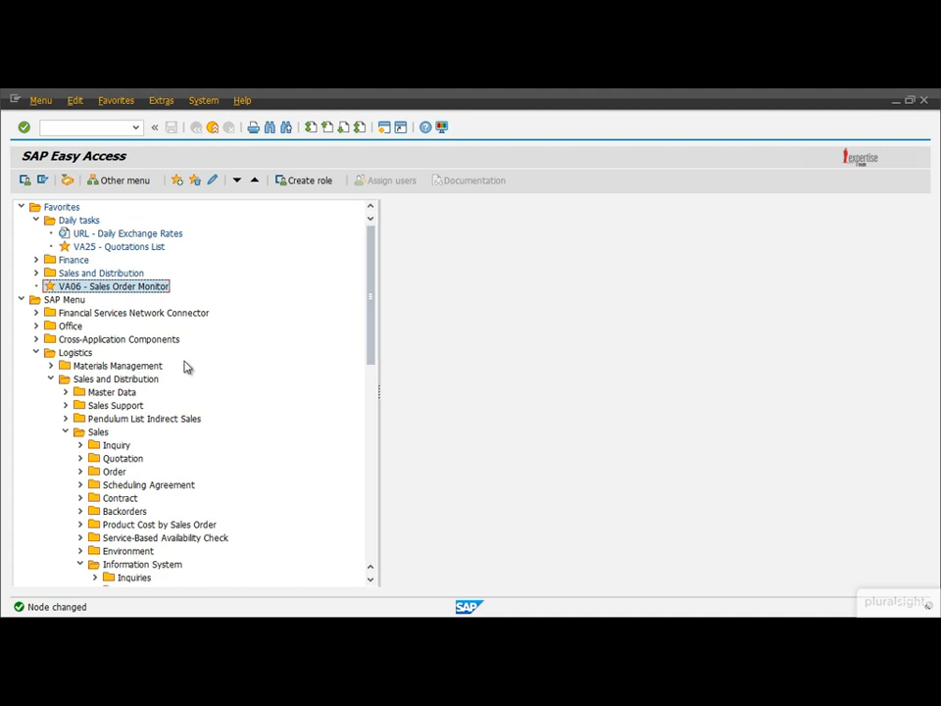
# Move the VA06 - Sales Order Monitor favorite into the Daily tasks folder and place it last, below VA25 - Quotations List
pyautogui.moveTo(59, 288); pyautogui.dragTo(51, 224)
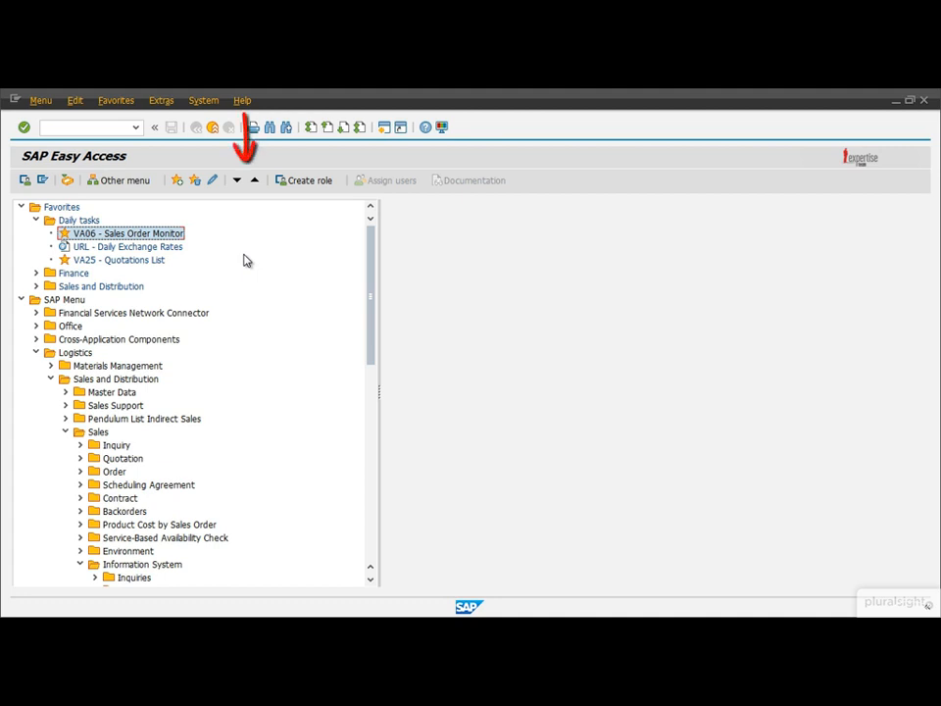
pyautogui.click(236, 180)
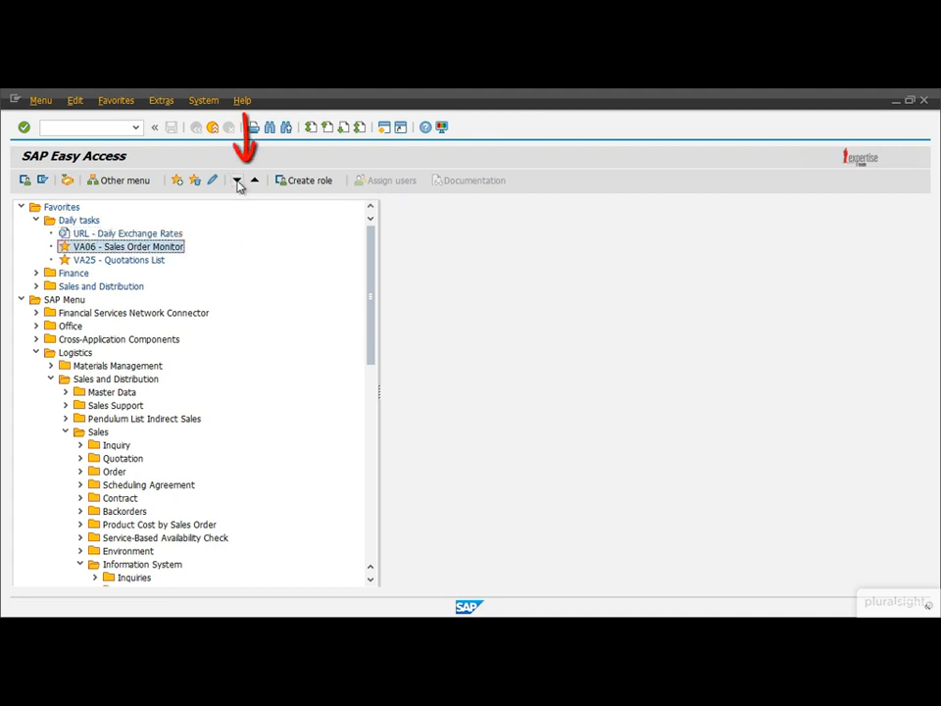
pyautogui.click(236, 181)
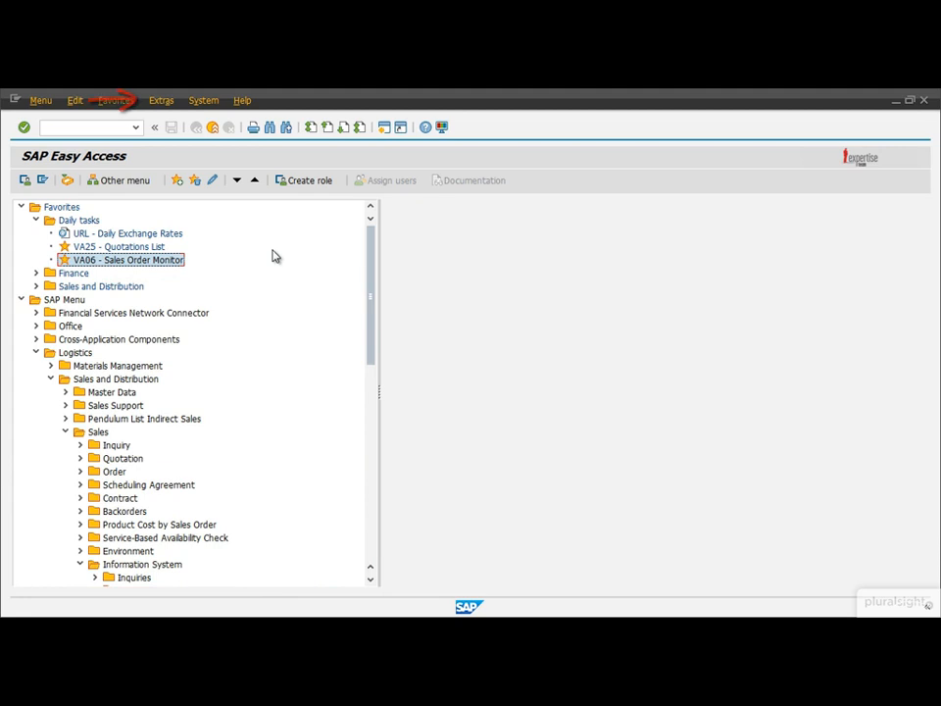
# Enable the setting "Do not display menu, only display favorites" and expand the Daily tasks folder
pyautogui.click(158, 106)
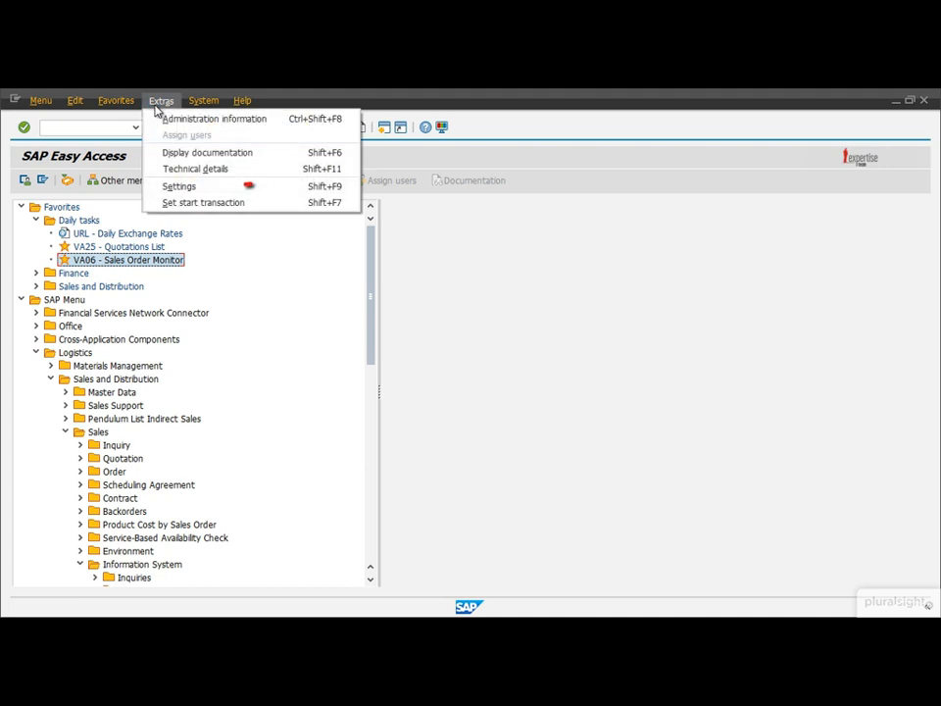
pyautogui.click(164, 192)
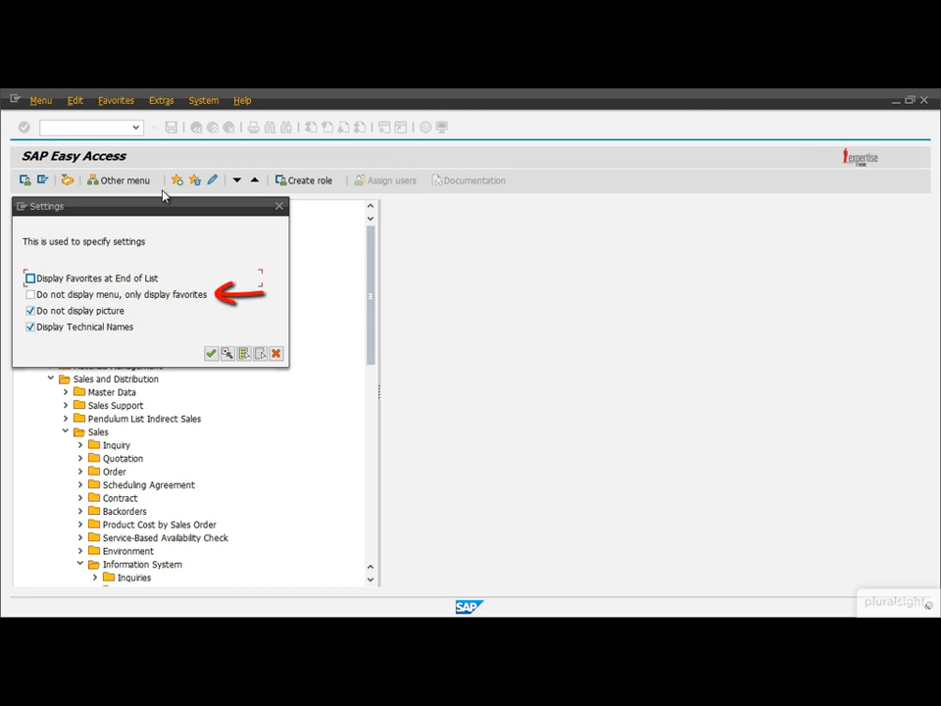
pyautogui.click(31, 294)
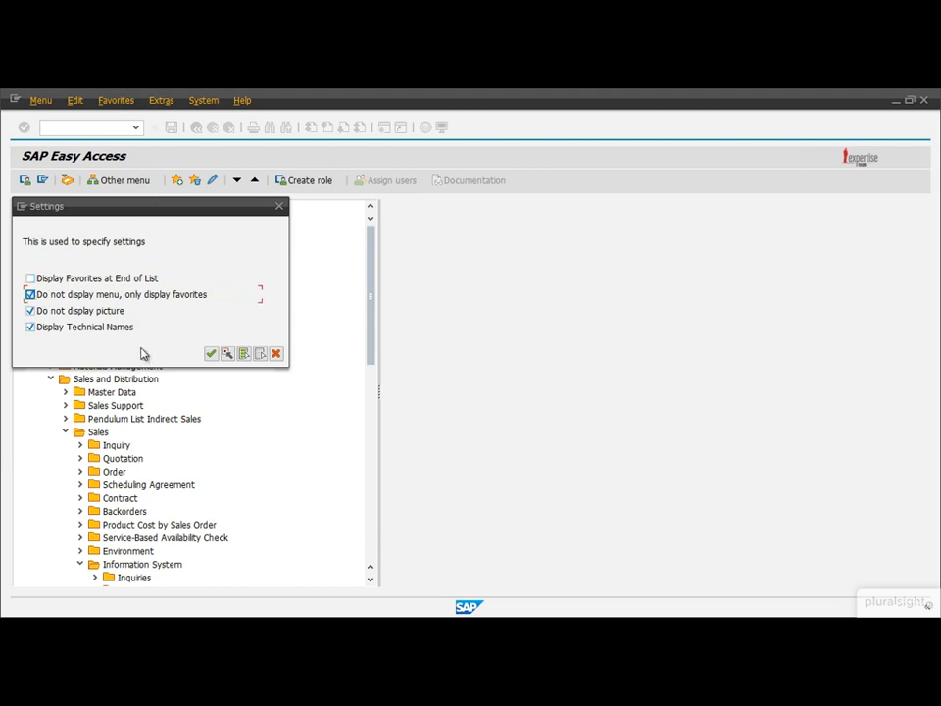
pyautogui.click(209, 353)
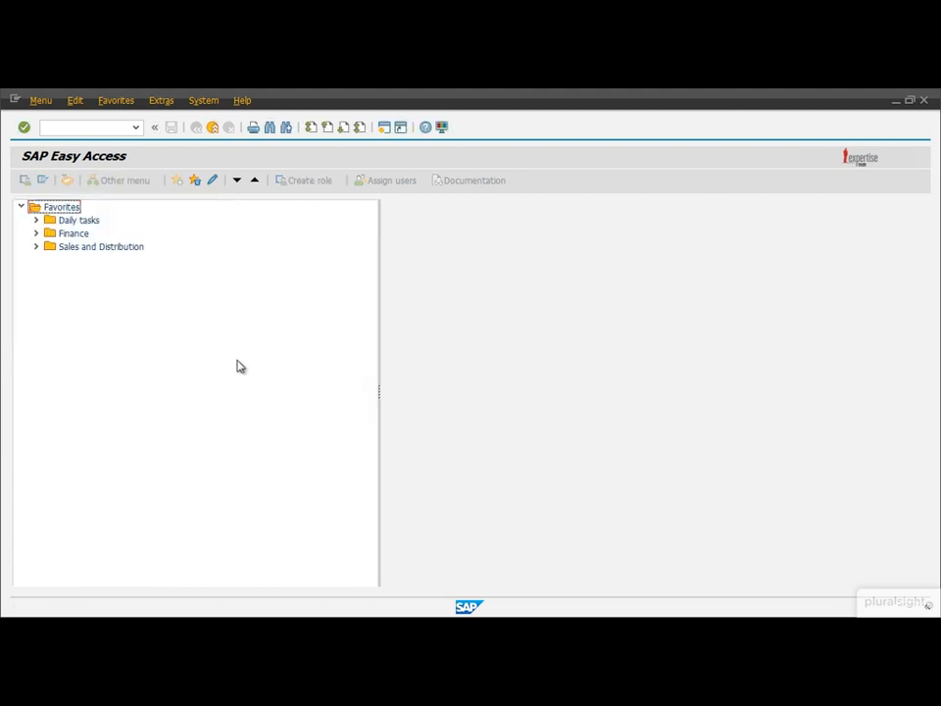
pyautogui.click(37, 221)
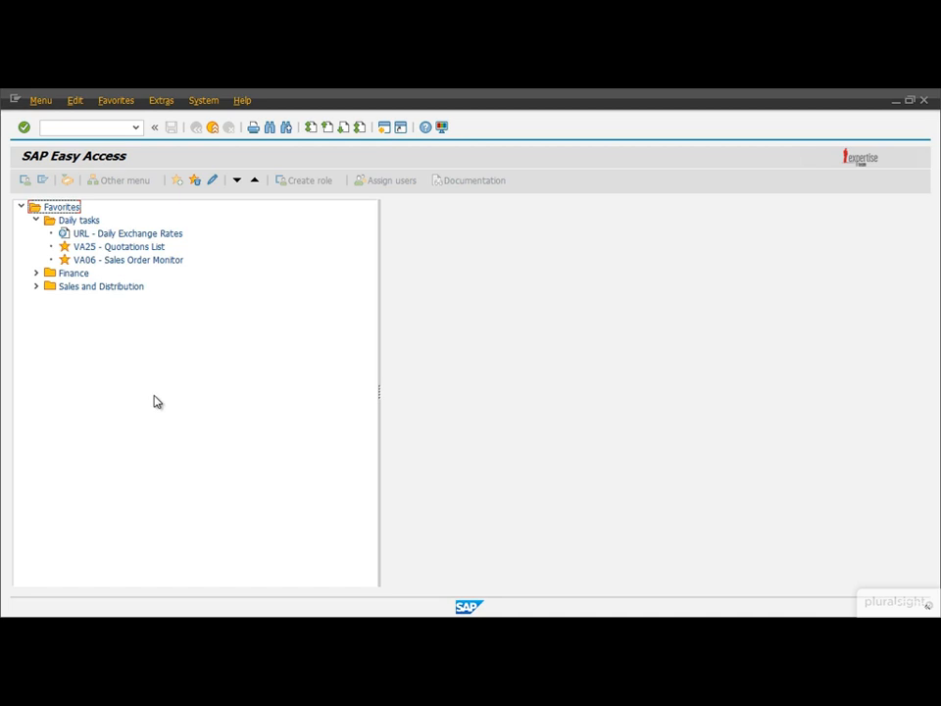